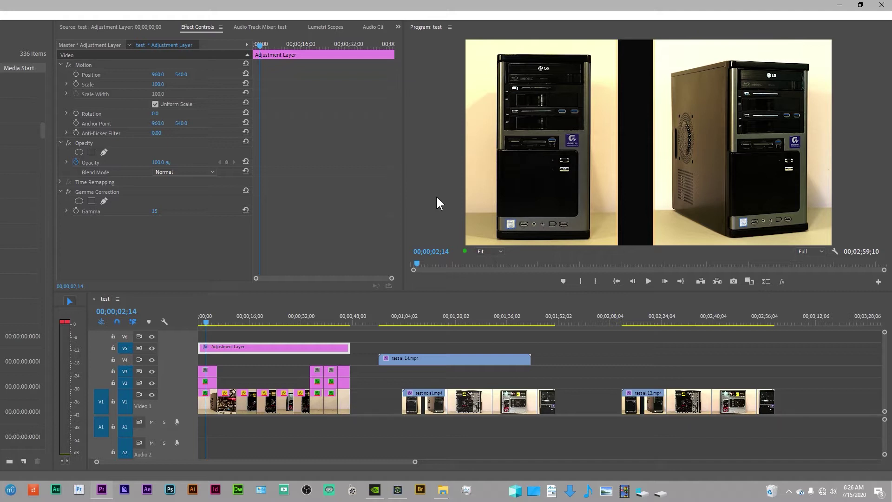
# - Toggle the V5 adjustment-layer track output off, on, and off again, leaving the gamma correction hidden
pyautogui.click(149, 348)
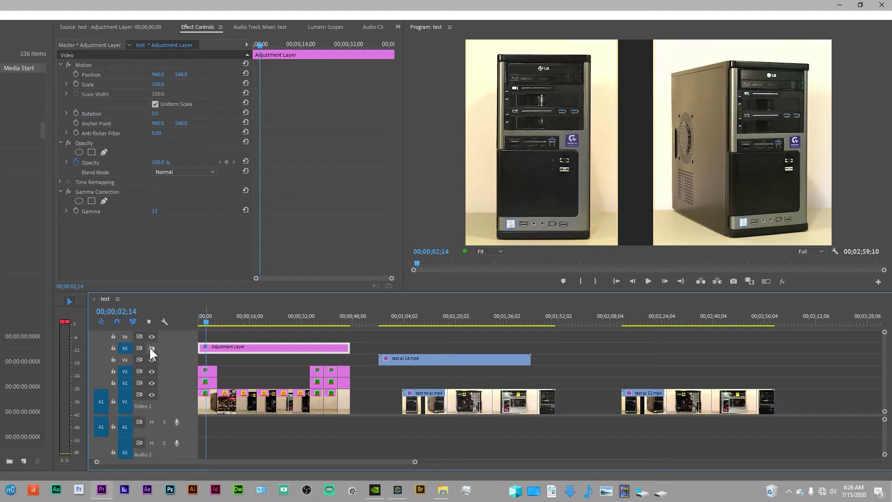
pyautogui.click(150, 347)
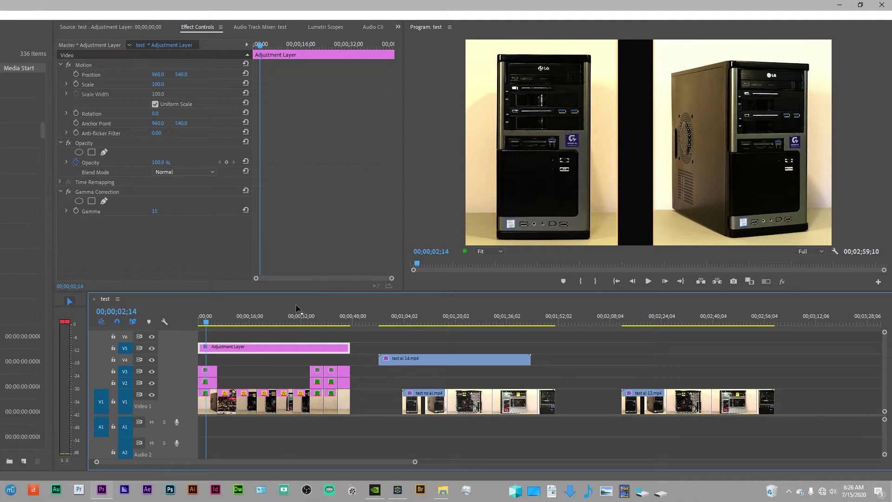
pyautogui.click(150, 348)
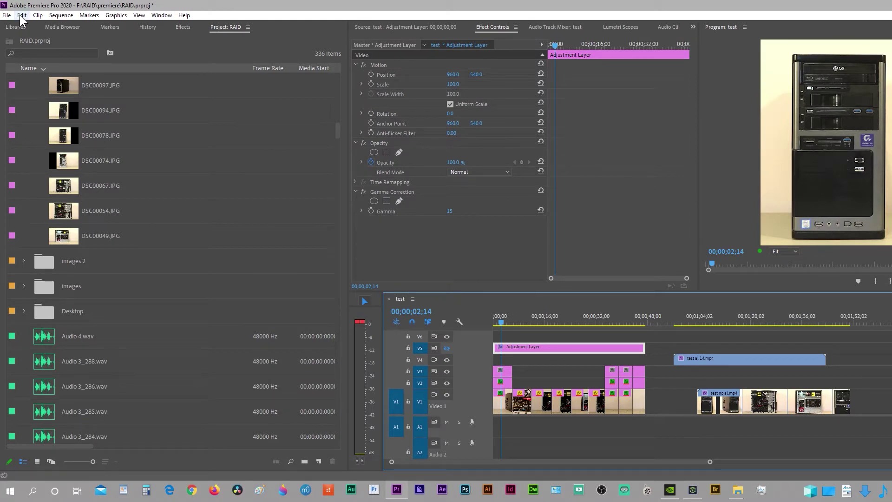
# - Turn off Display Color Management in Edit > Preferences > General and confirm with OK
pyautogui.click(21, 15)
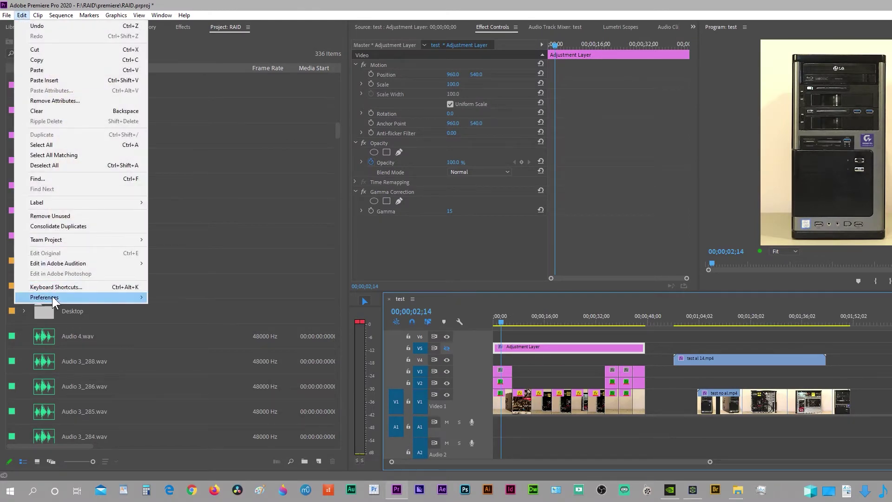
pyautogui.moveTo(99, 300)
pyautogui.click(175, 297)
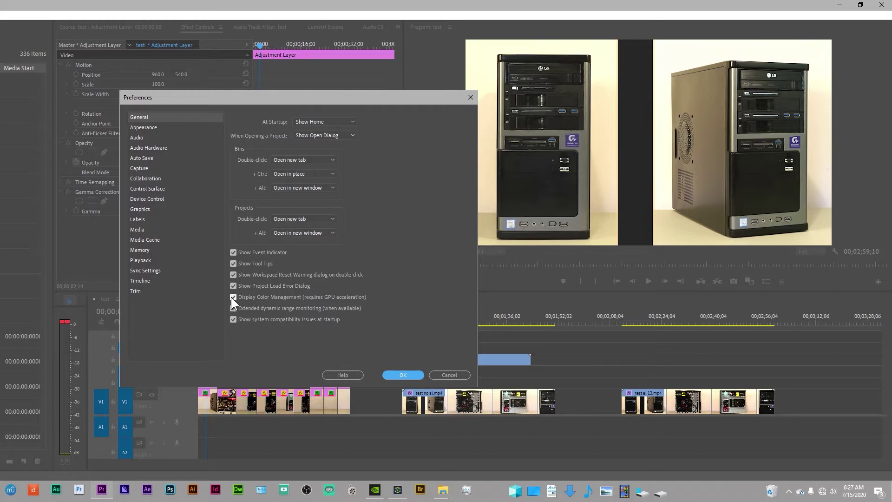
pyautogui.click(232, 297)
pyautogui.click(393, 377)
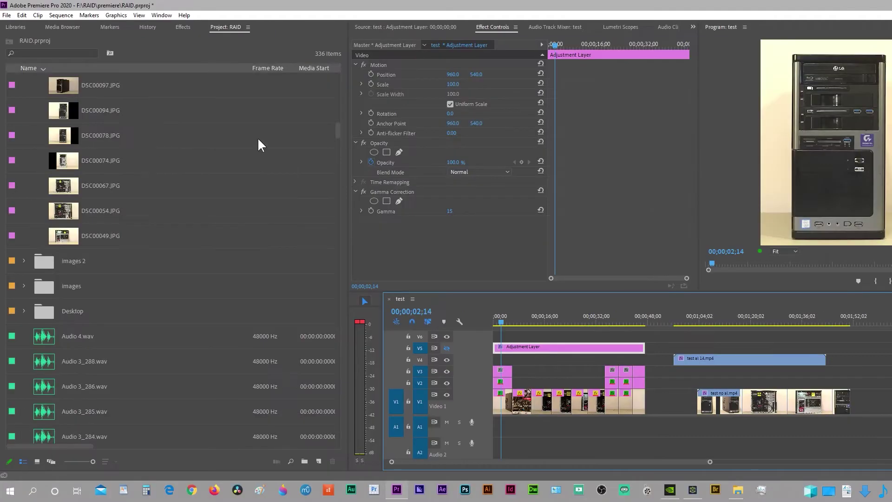
pyautogui.click(25, 13)
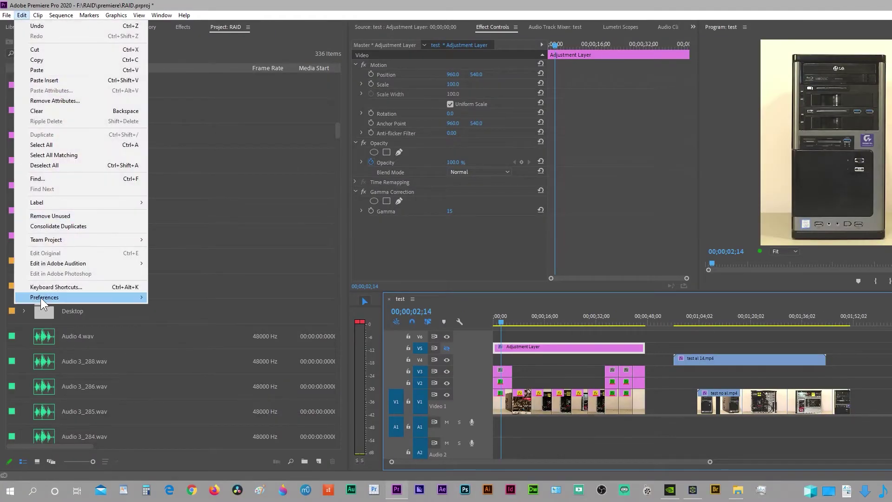
pyautogui.moveTo(89, 297)
pyautogui.click(187, 297)
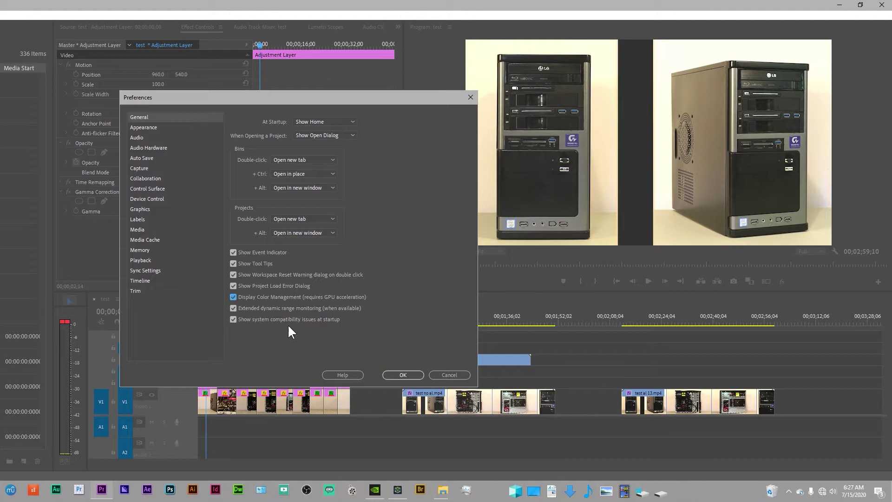
pyautogui.click(388, 374)
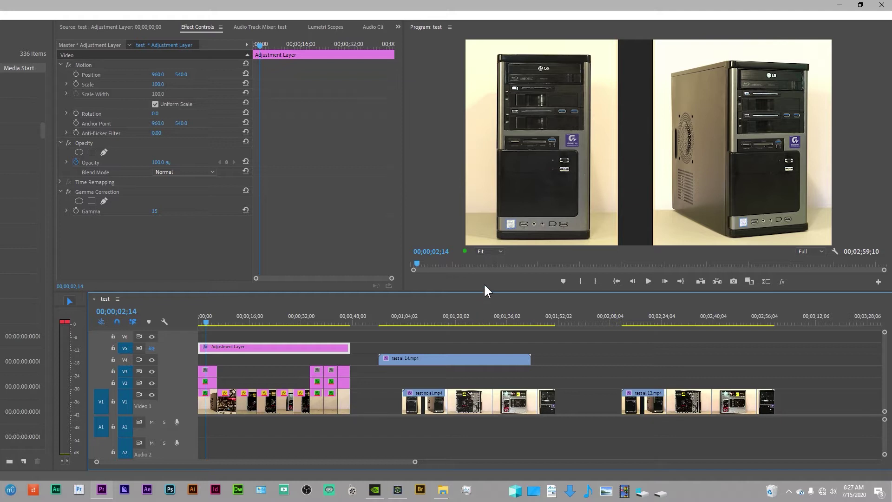
# - Save the project, switch V5 on then off to compare, and bring up the 'test' folder
pyautogui.hotkey('ctrl', 's')
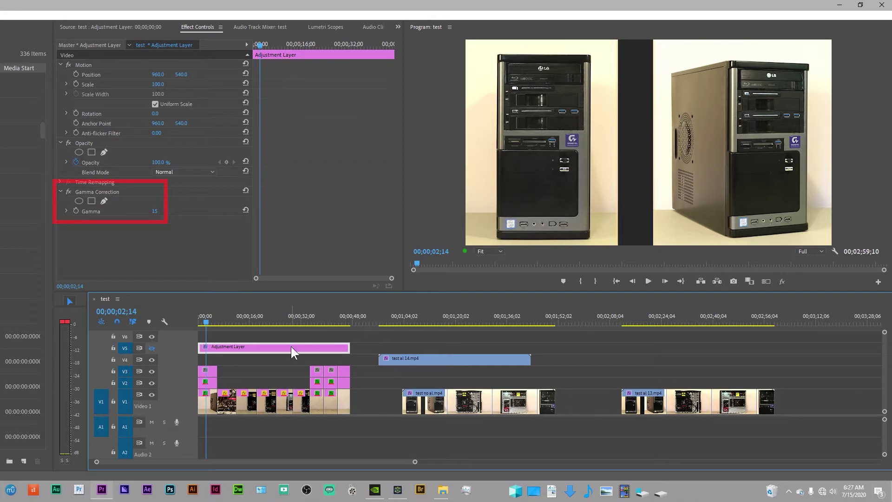
pyautogui.click(152, 348)
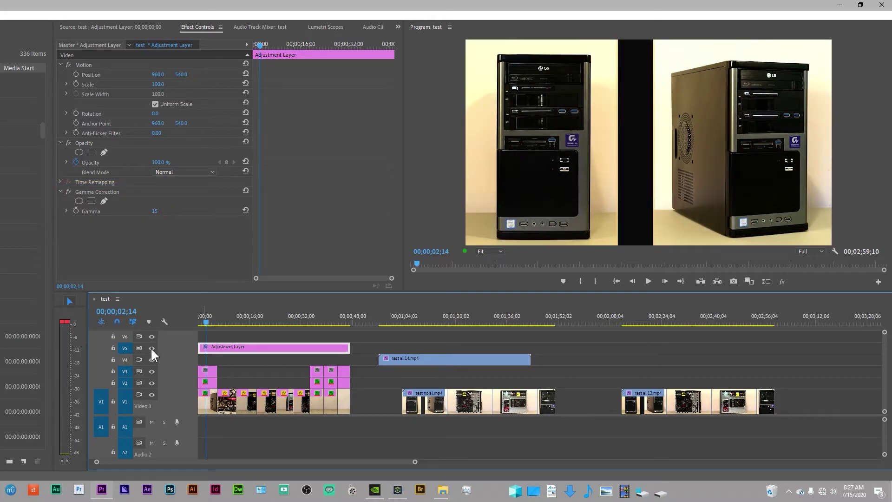
pyautogui.click(151, 348)
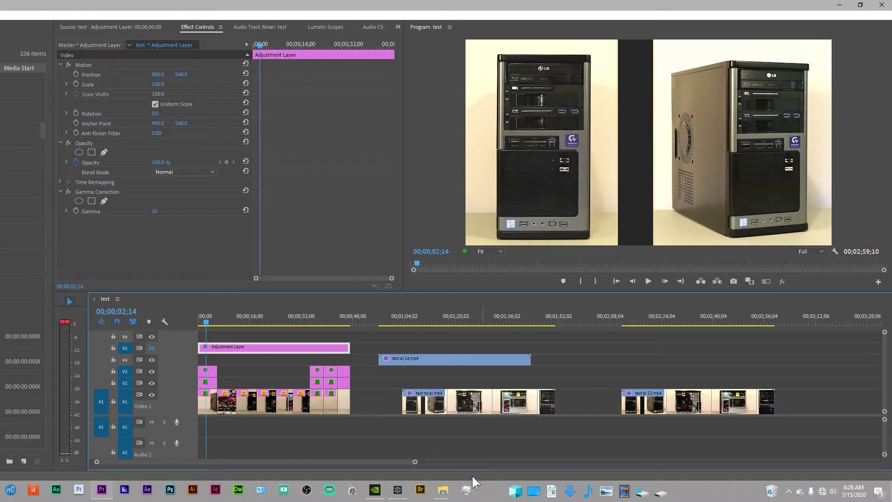
pyautogui.moveTo(444, 494)
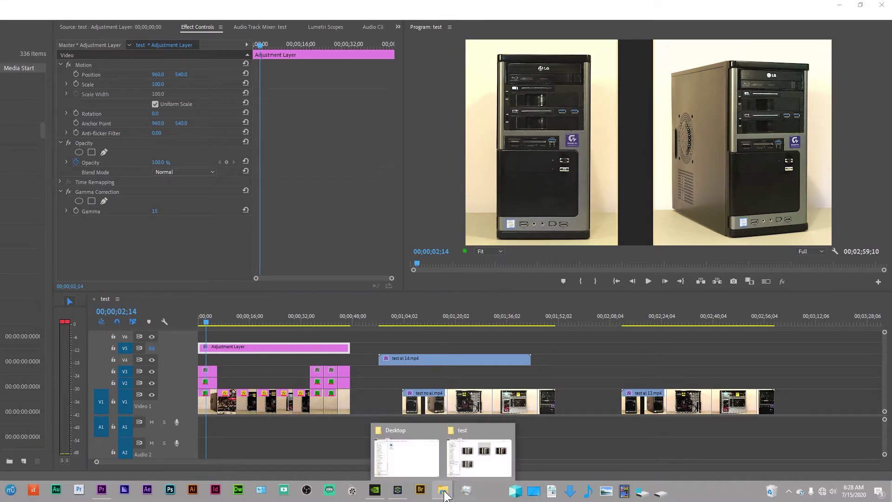
pyautogui.click(489, 467)
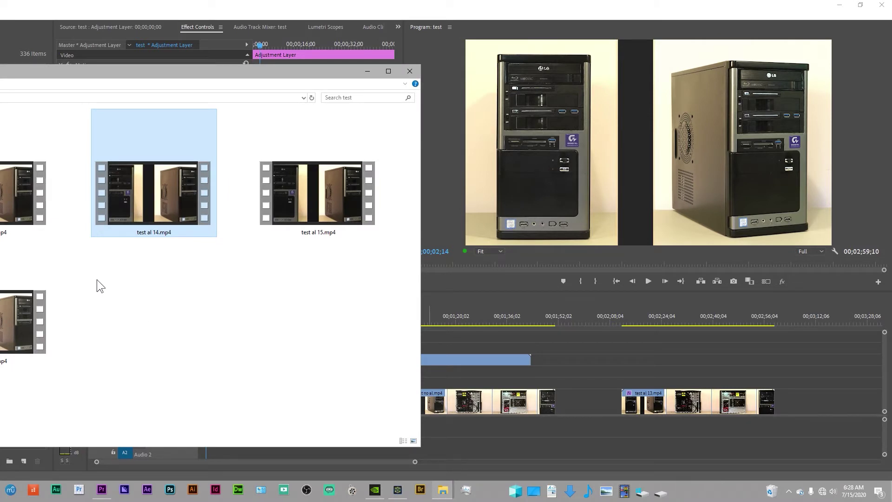
# - Play the 'test no al' export in Movies & TV alongside the sequence played from its start
pyautogui.doubleClick(26, 314)
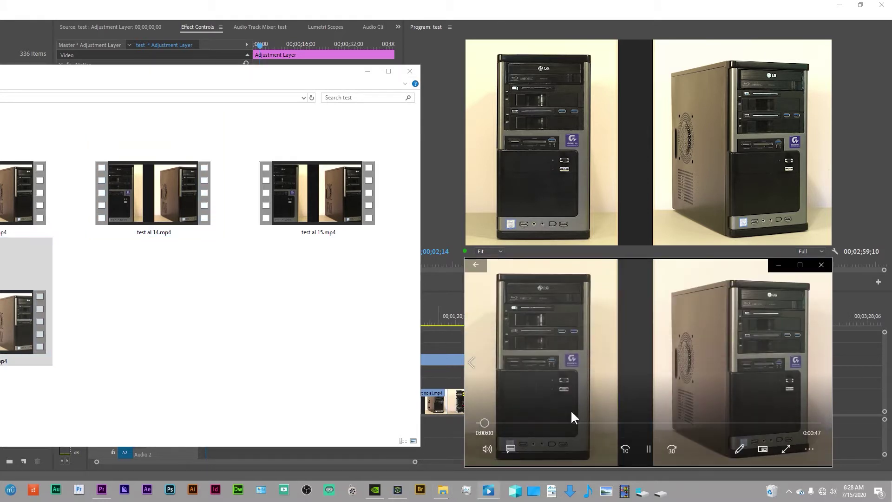
pyautogui.click(646, 449)
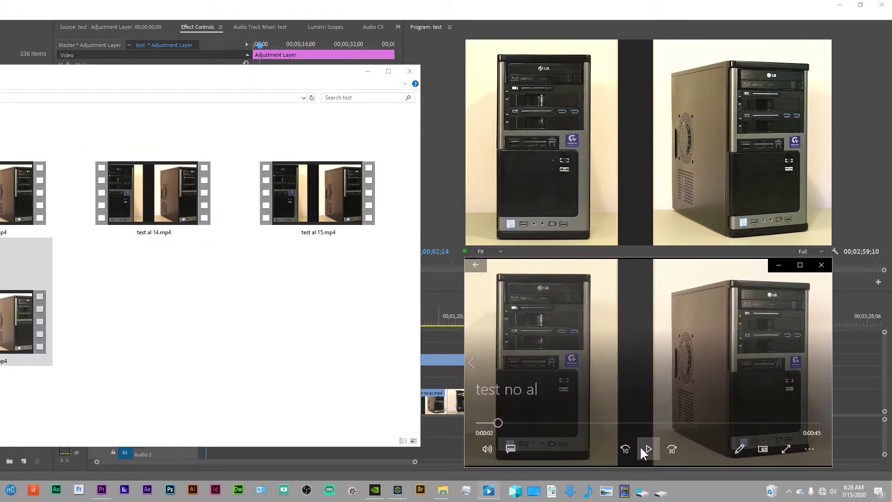
pyautogui.click(439, 196)
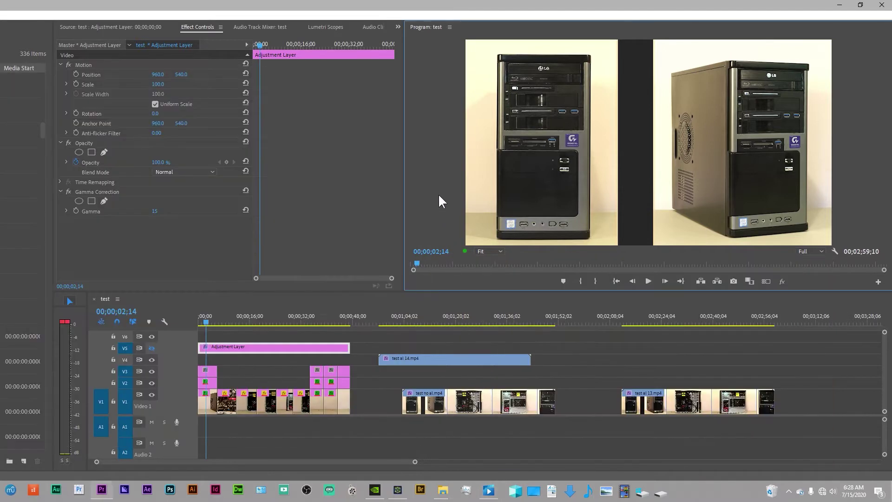
pyautogui.click(241, 309)
pyautogui.press('Home')
pyautogui.click(649, 282)
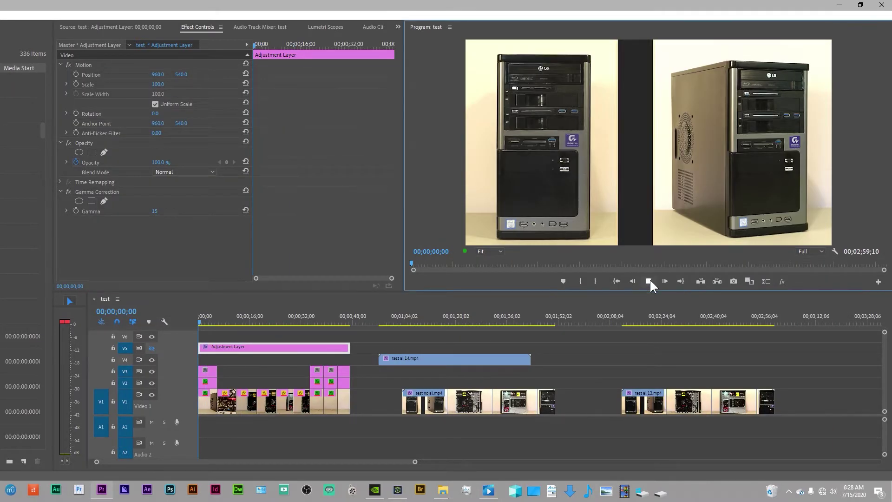
pyautogui.click(489, 490)
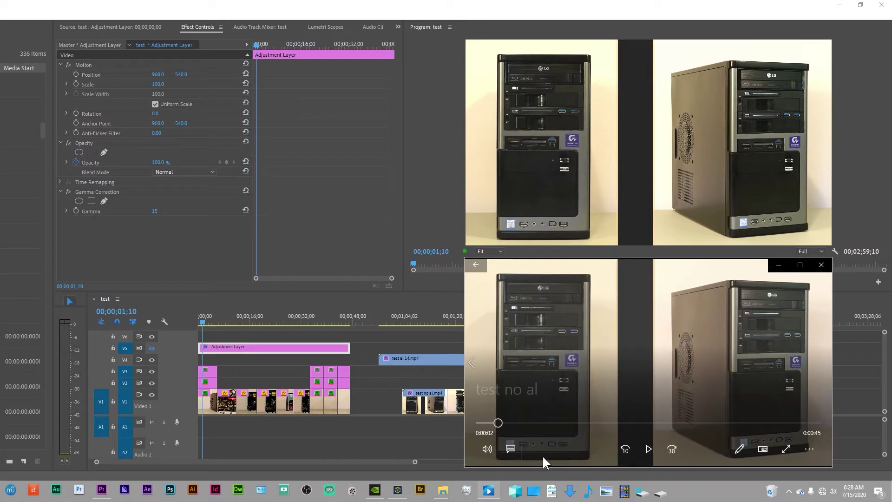
pyautogui.click(650, 446)
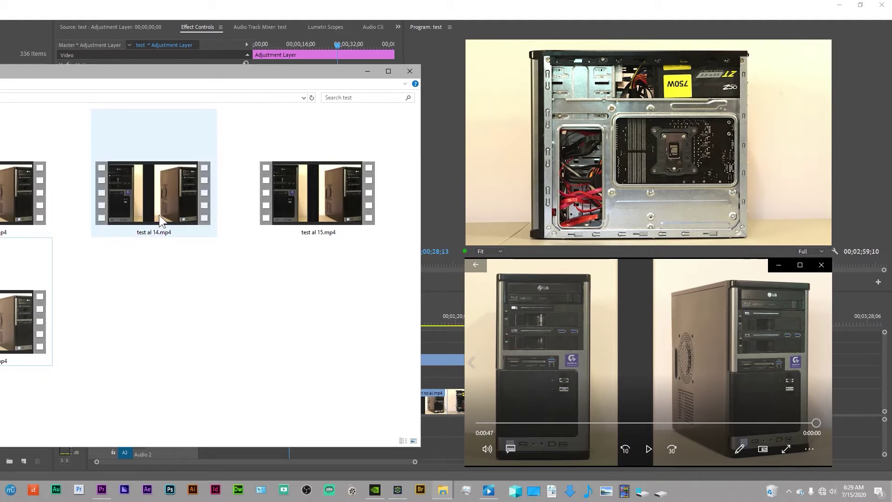
# - Open 'test al 14.mp4' in Movies & TV and play it alongside the sequence rewound to its start
pyautogui.moveTo(158, 202)
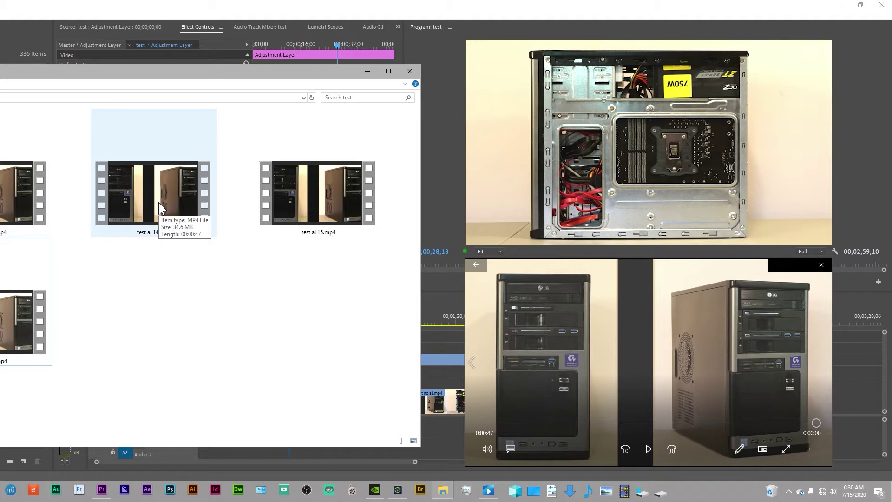
pyautogui.doubleClick(158, 202)
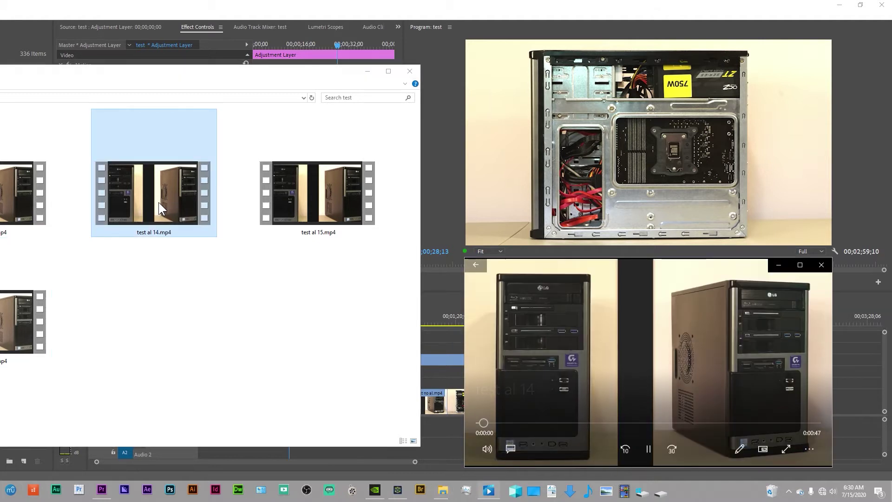
pyautogui.click(648, 448)
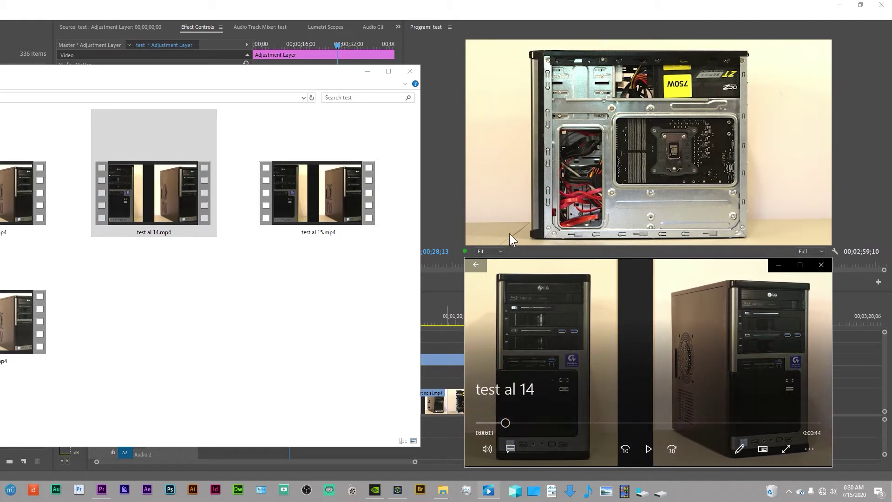
pyautogui.click(494, 227)
pyautogui.moveTo(282, 321); pyautogui.dragTo(99, 337)
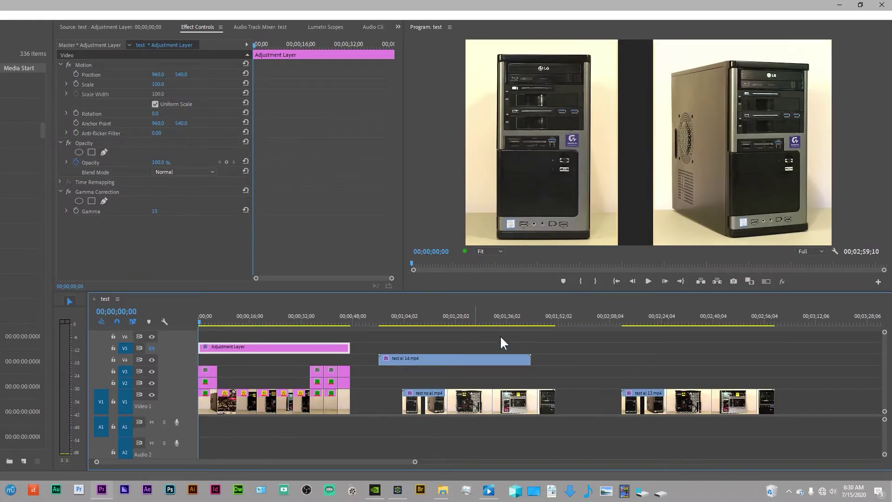
pyautogui.click(648, 280)
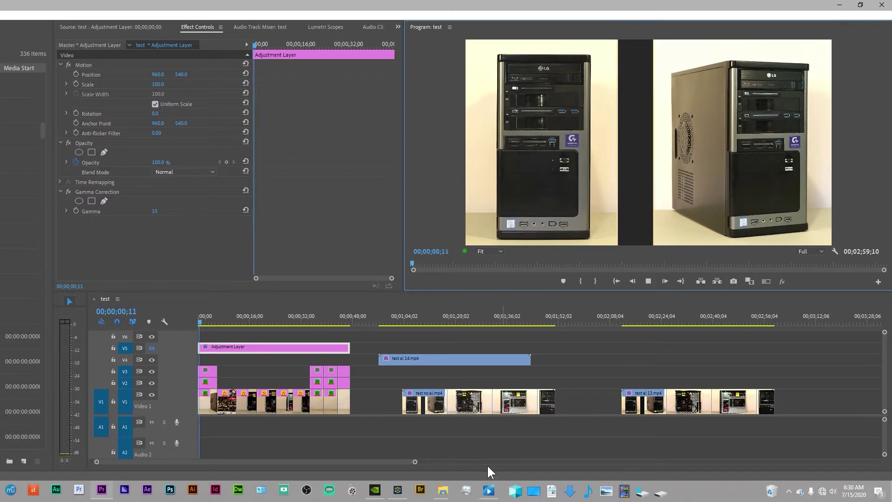
pyautogui.click(488, 491)
pyautogui.click(649, 449)
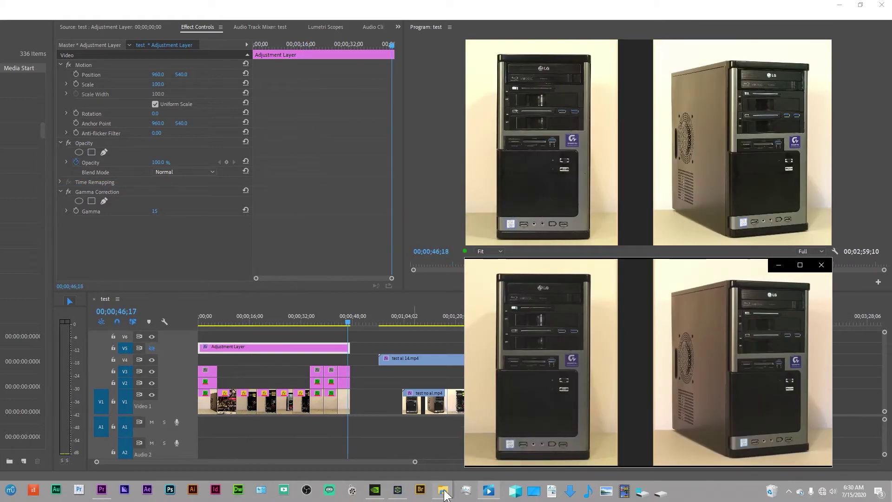
# - Open 'test al 13.mp4' from the test folder in Movies & TV
pyautogui.moveTo(445, 493)
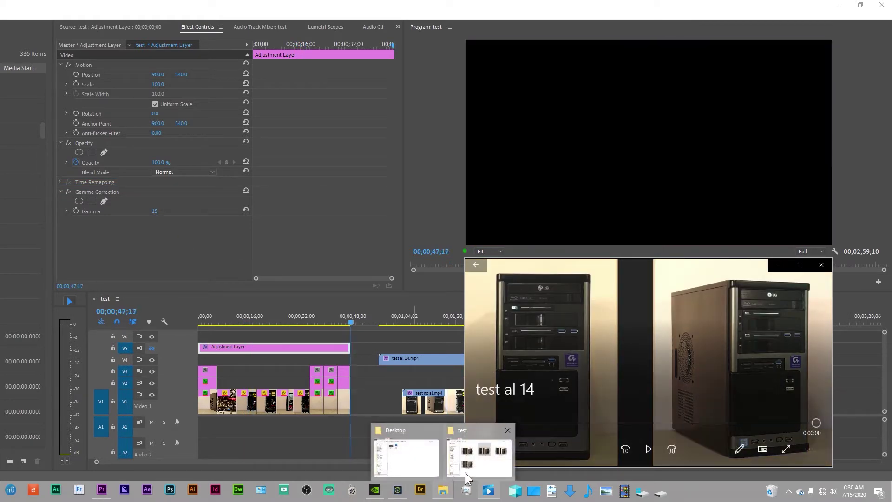
pyautogui.click(483, 453)
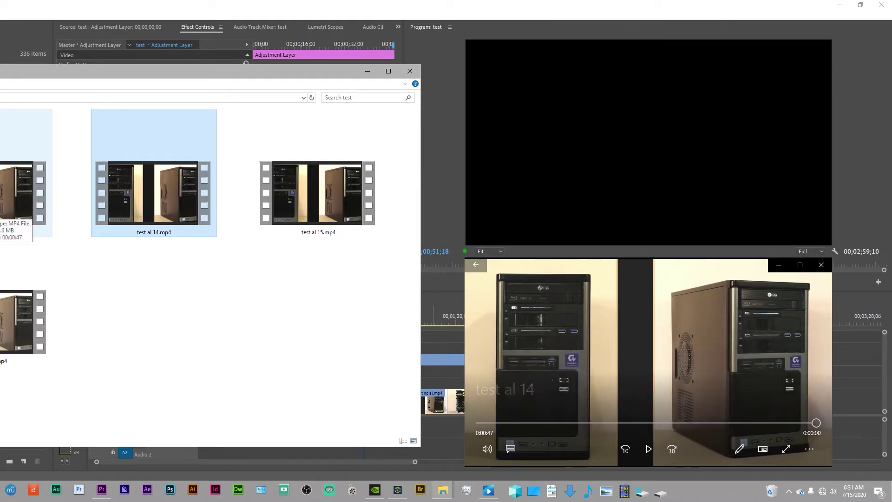
pyautogui.doubleClick(18, 195)
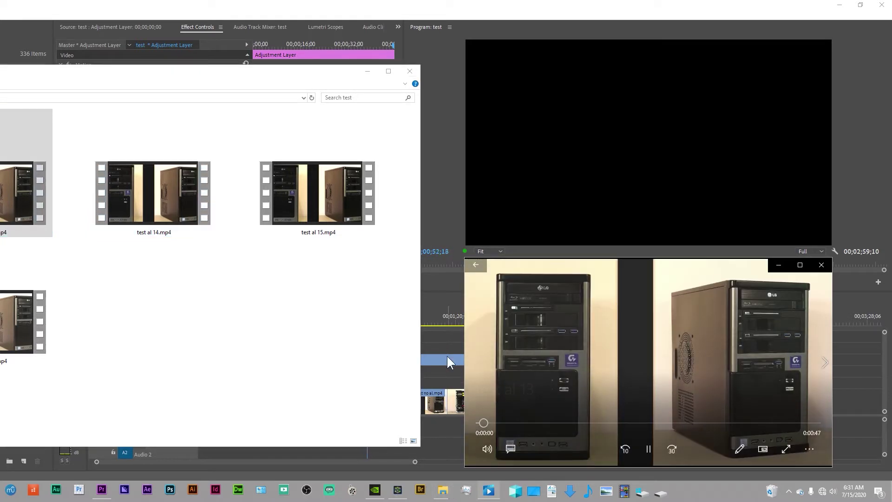
pyautogui.click(647, 448)
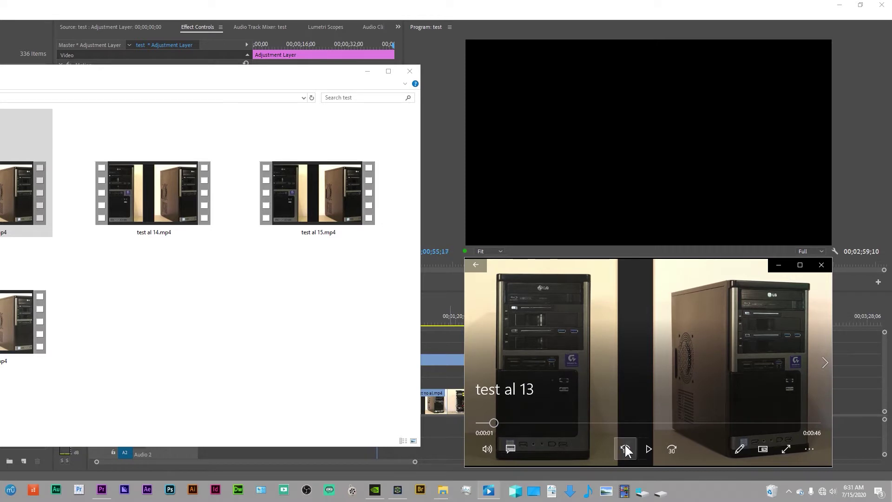
pyautogui.click(643, 449)
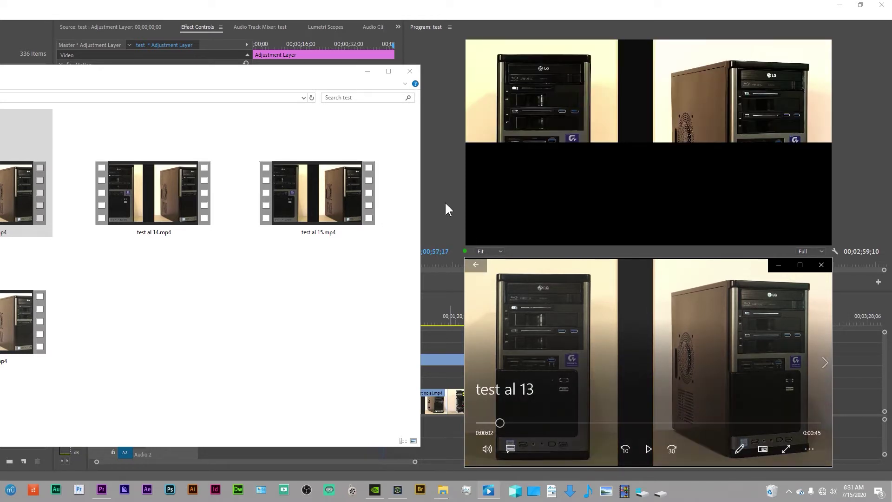
# - Play the sequence from its start alongside the test al 13 render, then return to the test folder
pyautogui.click(445, 207)
pyautogui.click(199, 316)
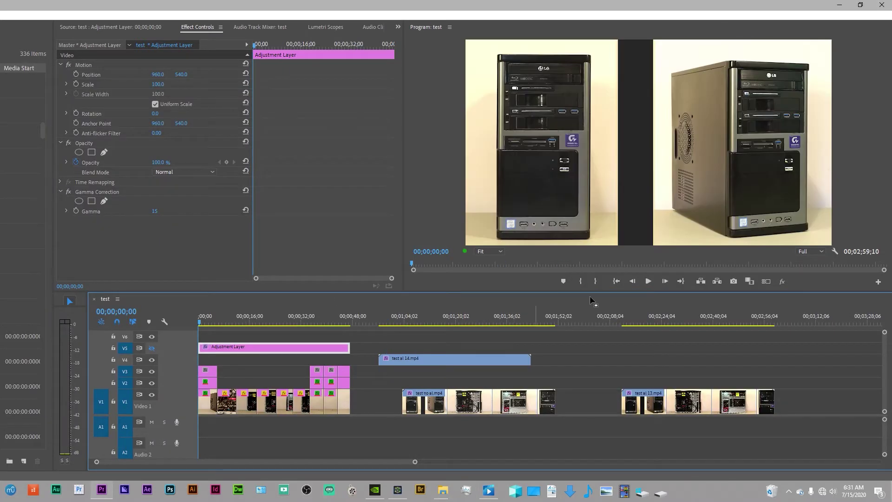
pyautogui.click(648, 282)
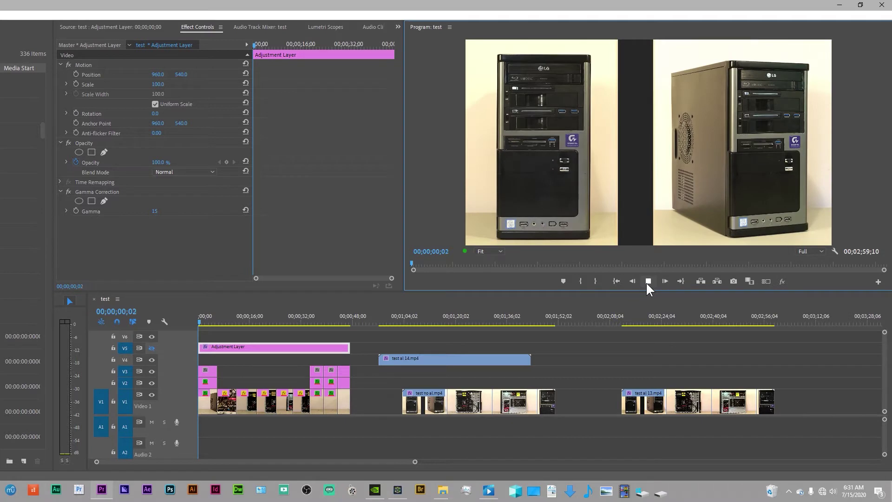
pyautogui.click(488, 490)
pyautogui.click(648, 448)
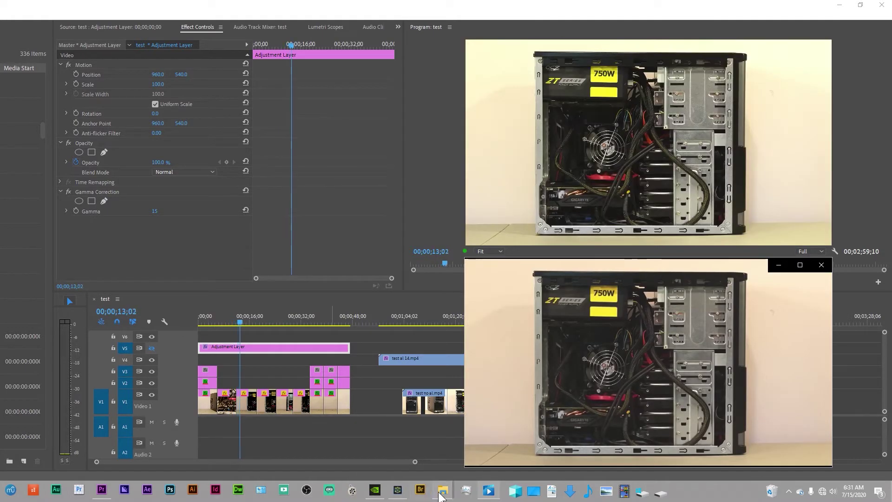
pyautogui.moveTo(441, 493)
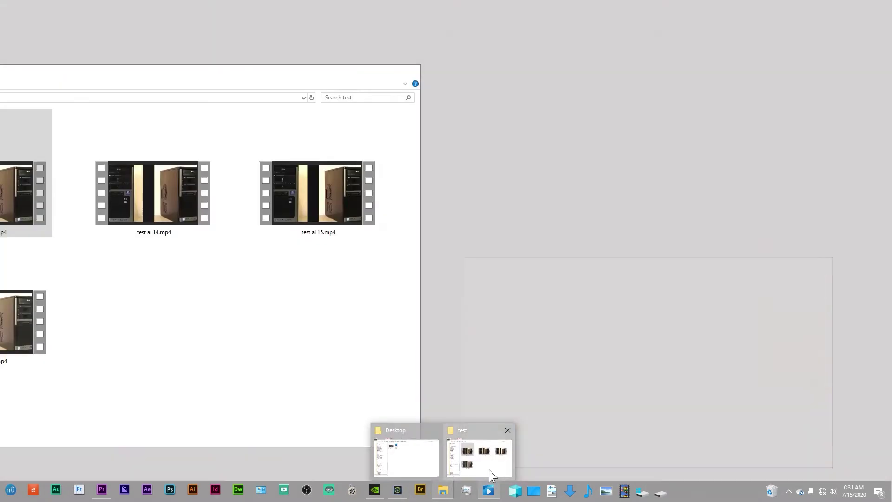
pyautogui.click(489, 469)
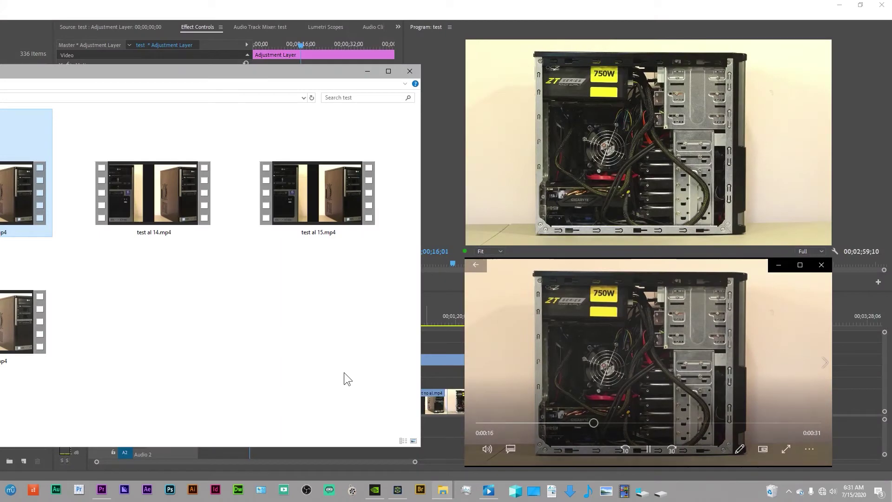
# - Open 'test al 15.mp4' and play it alongside the sequence rewound to its start with Home
pyautogui.doubleClick(299, 203)
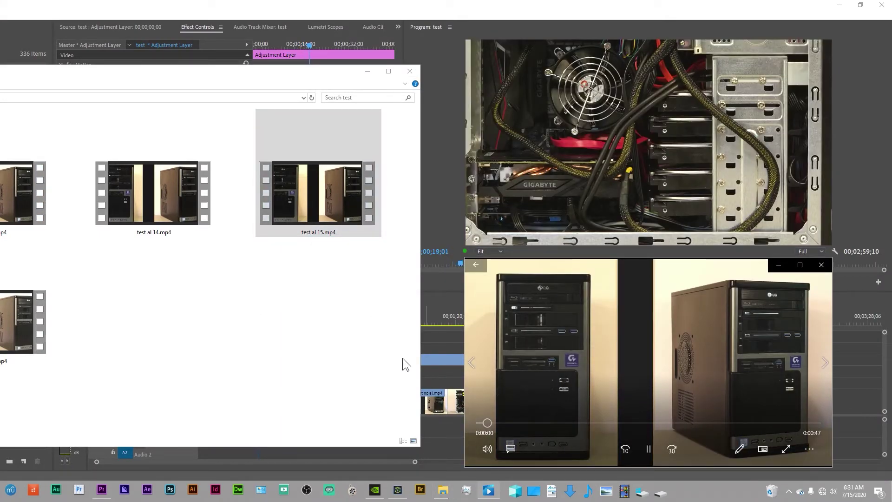
pyautogui.click(648, 448)
pyautogui.click(436, 280)
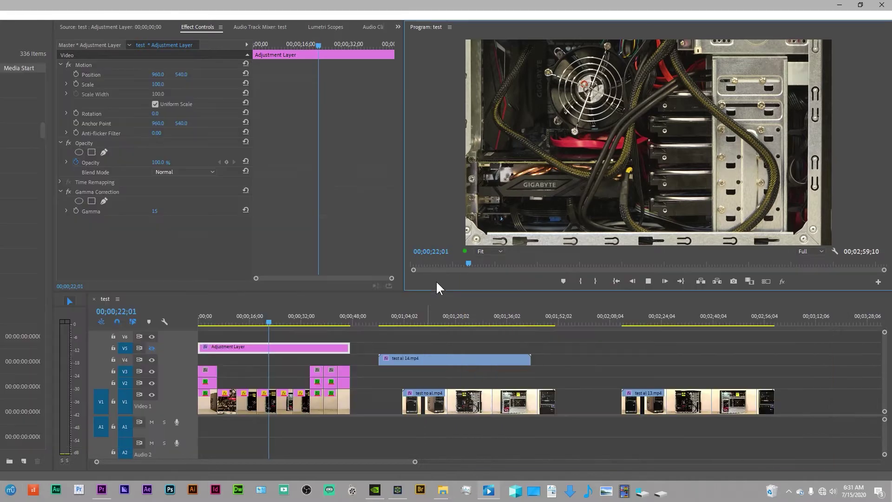
pyautogui.click(260, 321)
pyautogui.press('Home')
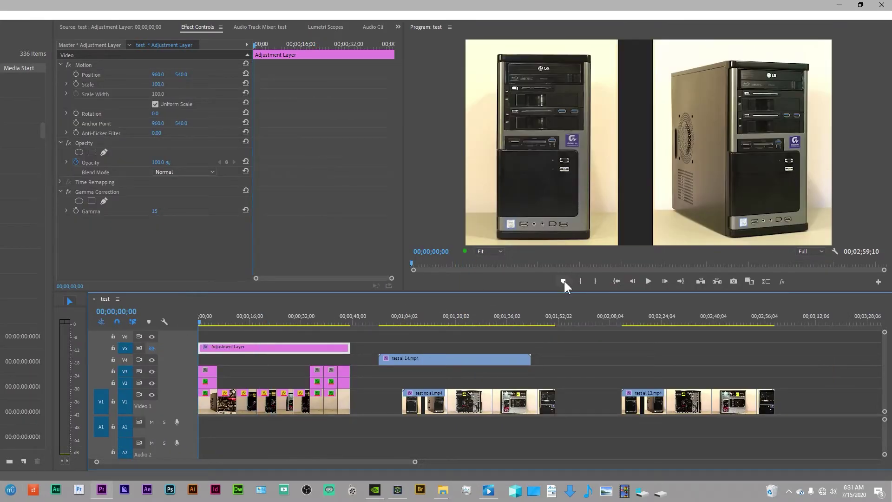
pyautogui.click(647, 281)
pyautogui.click(489, 490)
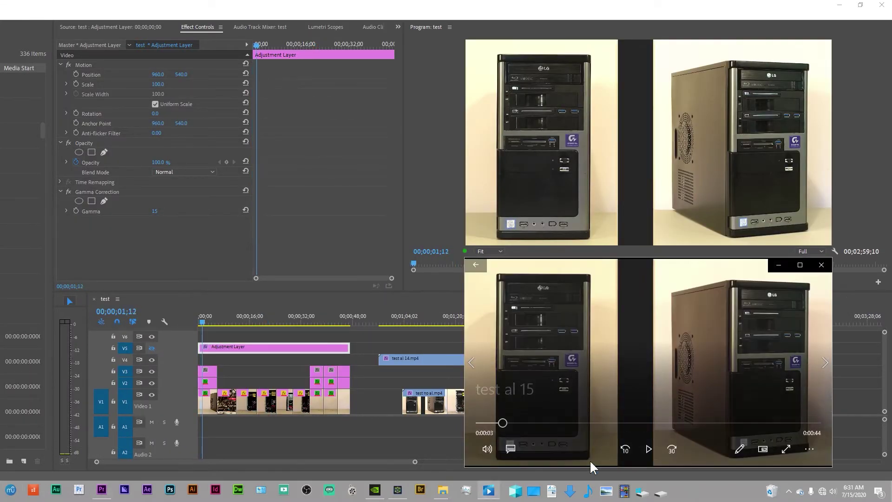
pyautogui.click(648, 447)
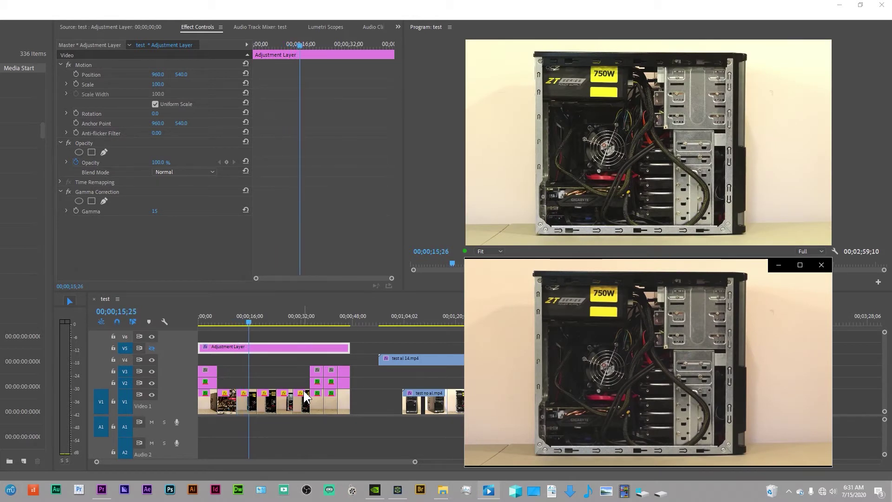
# - Close the Movies & TV player window
pyautogui.moveTo(545, 302)
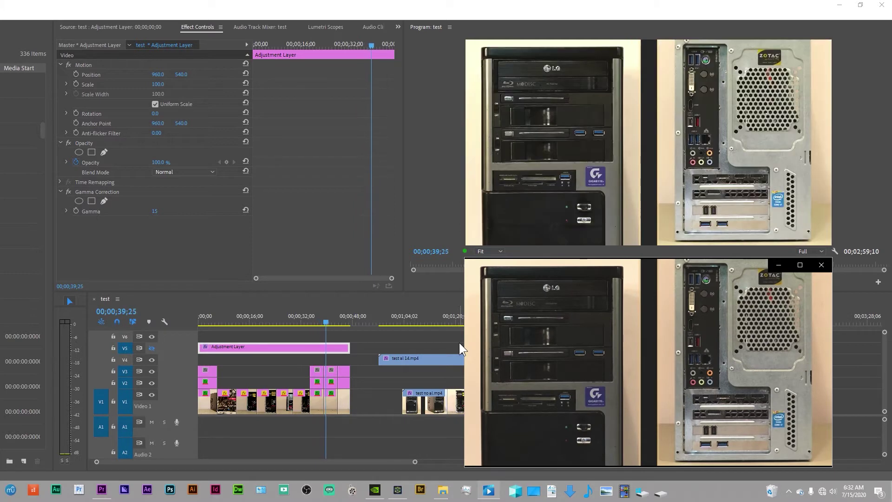
pyautogui.moveTo(658, 368)
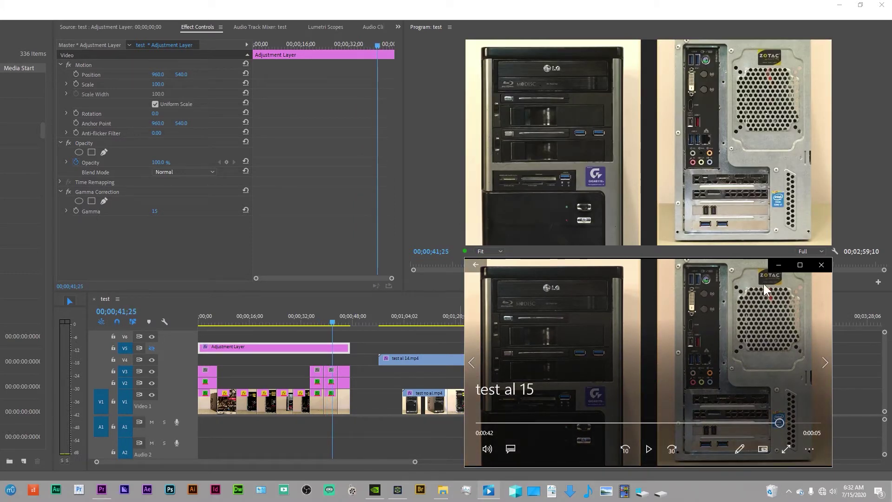
pyautogui.click(825, 266)
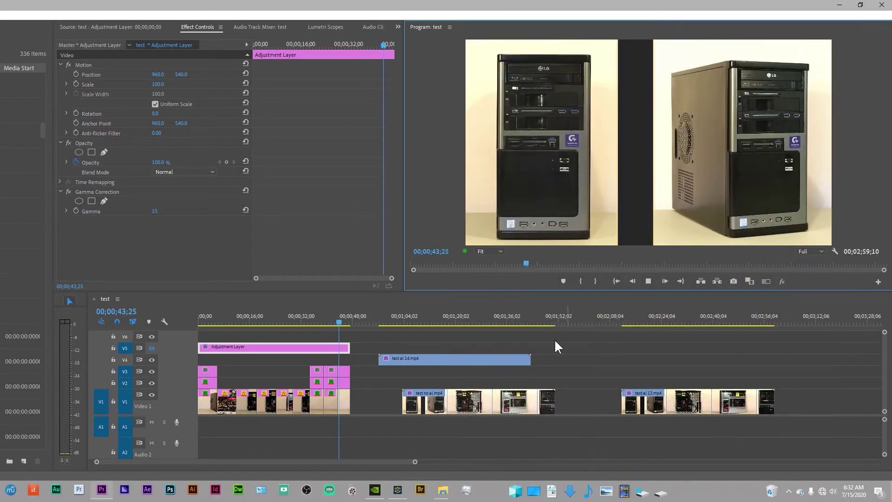
# - Move the test al 14.mp4 clip later along track V4
pyautogui.click(252, 320)
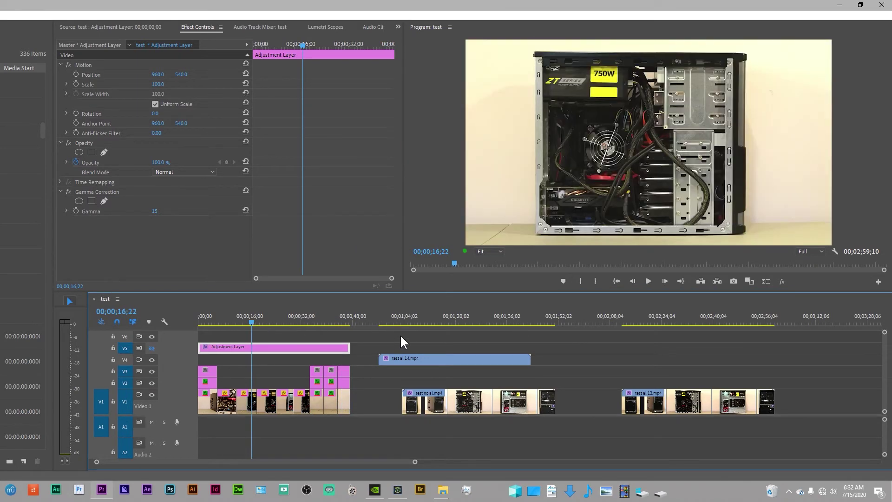
pyautogui.click(367, 316)
pyautogui.click(395, 316)
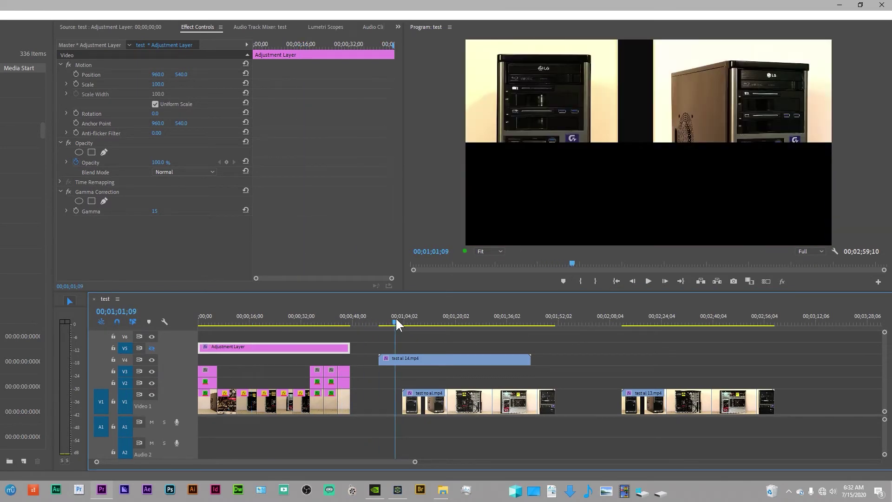
pyautogui.click(417, 355)
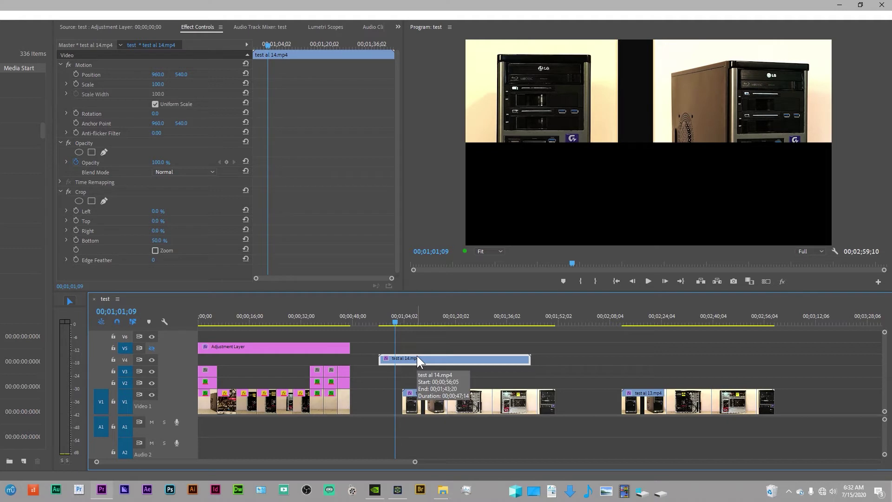
pyautogui.moveTo(417, 355); pyautogui.dragTo(550, 355)
pyautogui.moveTo(442, 316); pyautogui.dragTo(452, 317)
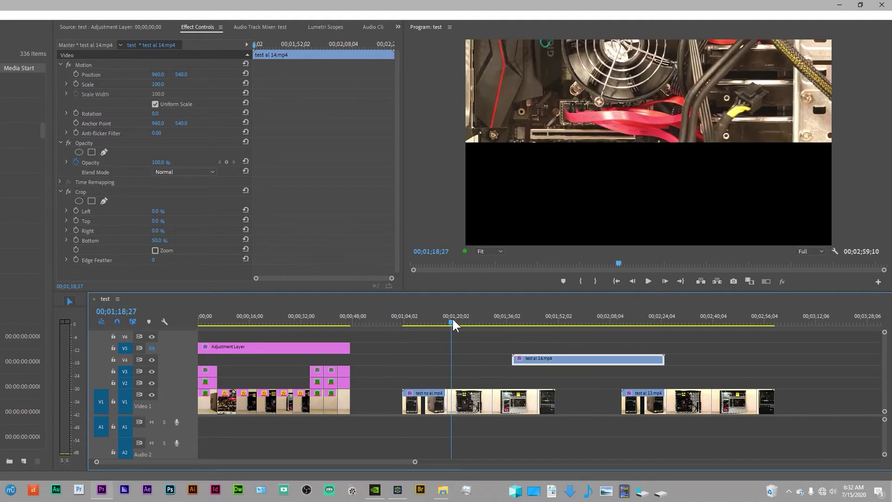
# - Recheck the Crop effect on test no al.mp4, move it to V4's start, and hide V5
pyautogui.click(456, 409)
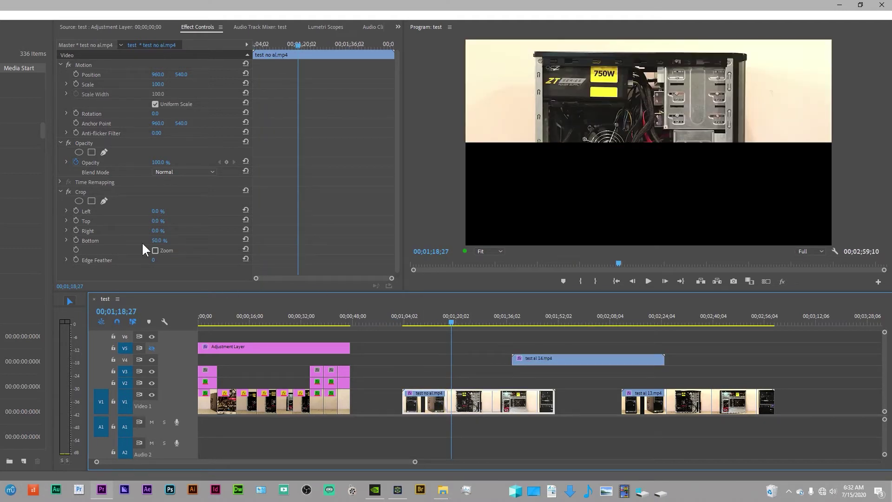
pyautogui.click(68, 192)
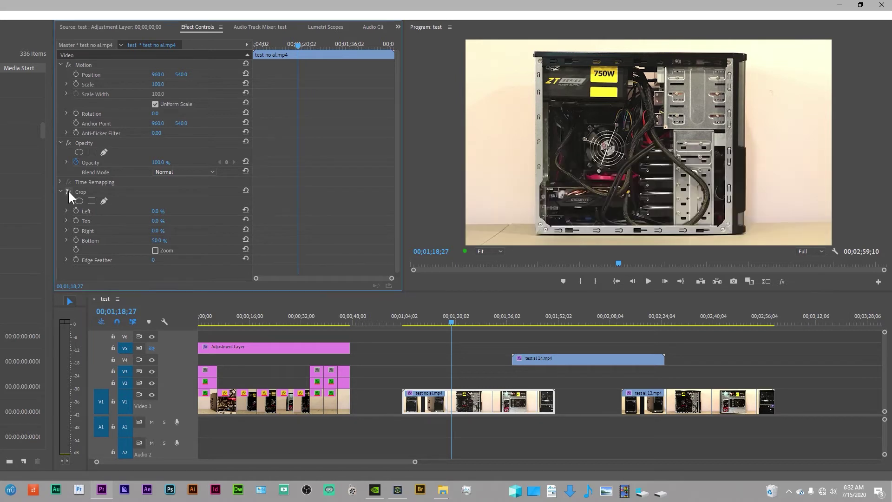
pyautogui.click(68, 191)
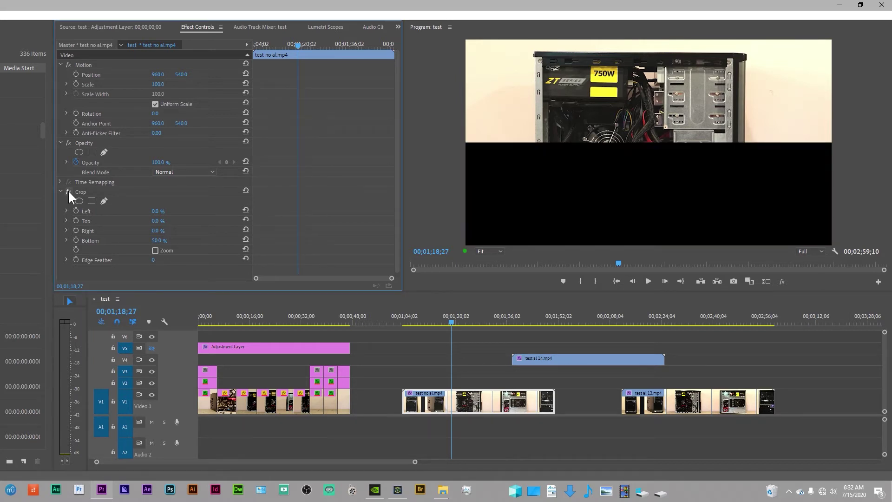
pyautogui.moveTo(456, 403); pyautogui.dragTo(255, 364)
pyautogui.moveTo(215, 319); pyautogui.dragTo(337, 327)
pyautogui.click(152, 348)
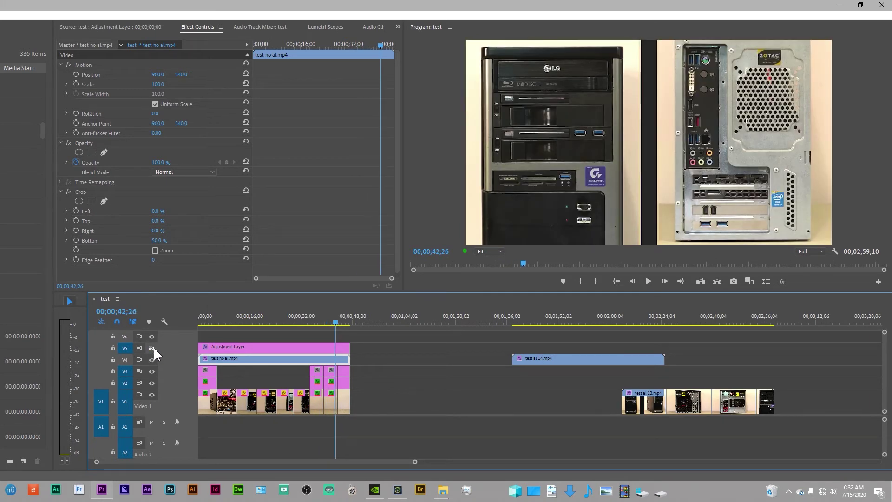
# - Show V5, return test no al.mp4 to V1 near 1:00, and place test al 14.mp4 at V4's start
pyautogui.click(153, 348)
pyautogui.moveTo(336, 321); pyautogui.dragTo(247, 320)
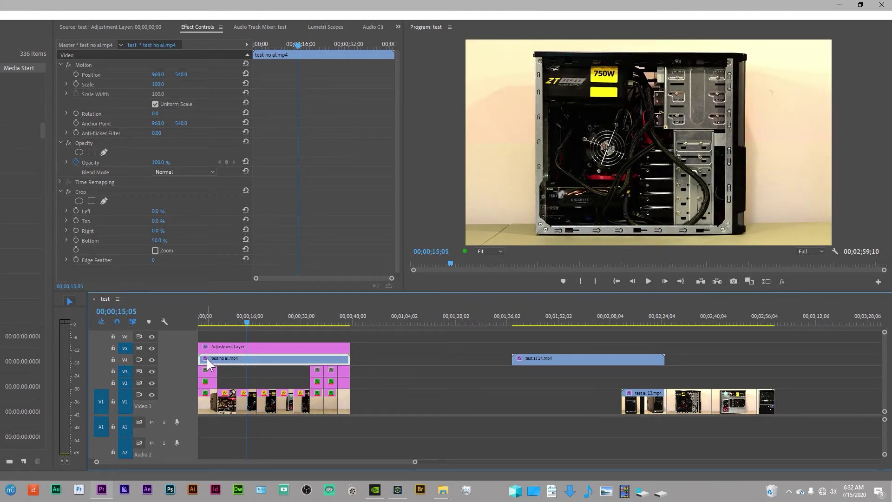
pyautogui.moveTo(257, 361); pyautogui.dragTo(439, 400)
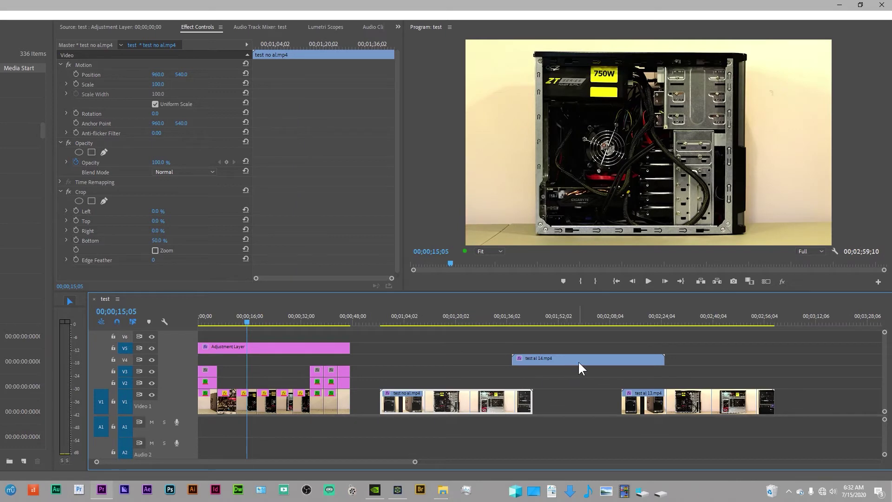
pyautogui.moveTo(579, 362); pyautogui.dragTo(273, 356)
pyautogui.moveTo(242, 319); pyautogui.dragTo(206, 319)
# - Hide V5 to compare brightness, then move test al 14.mp4 to about 1:04 on V4
pyautogui.click(151, 348)
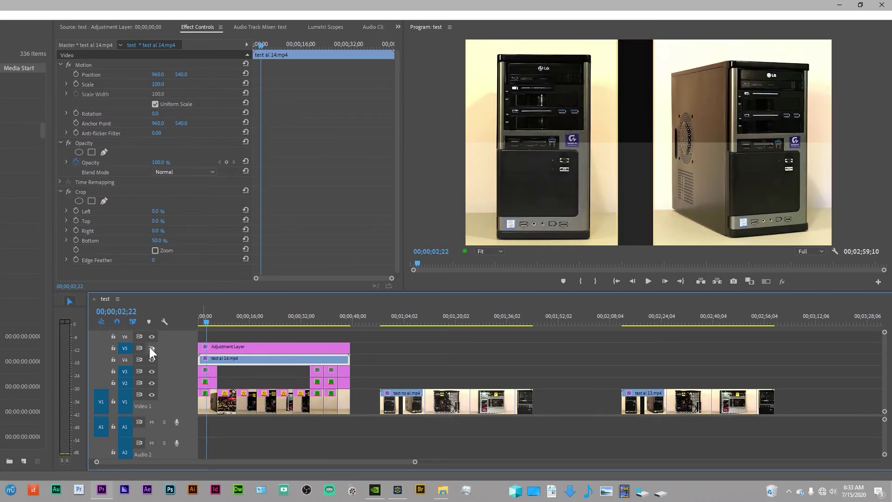
pyautogui.moveTo(205, 319); pyautogui.dragTo(330, 333)
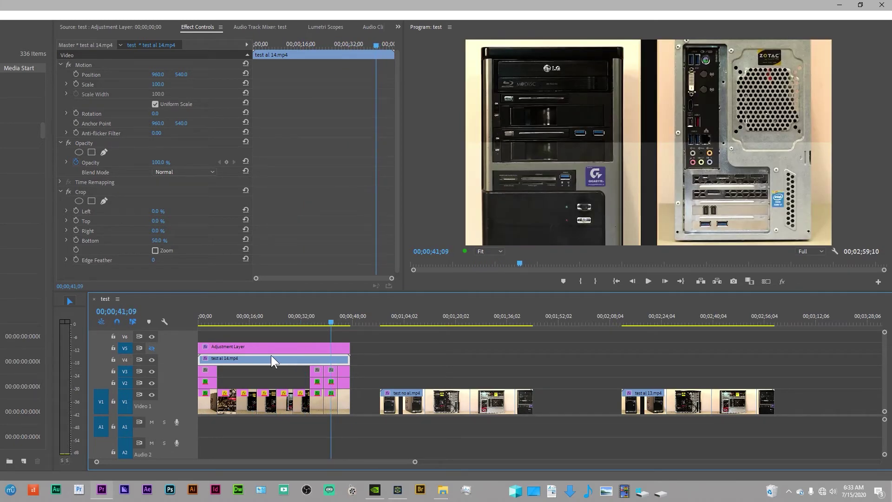
pyautogui.moveTo(270, 355); pyautogui.dragTo(451, 358)
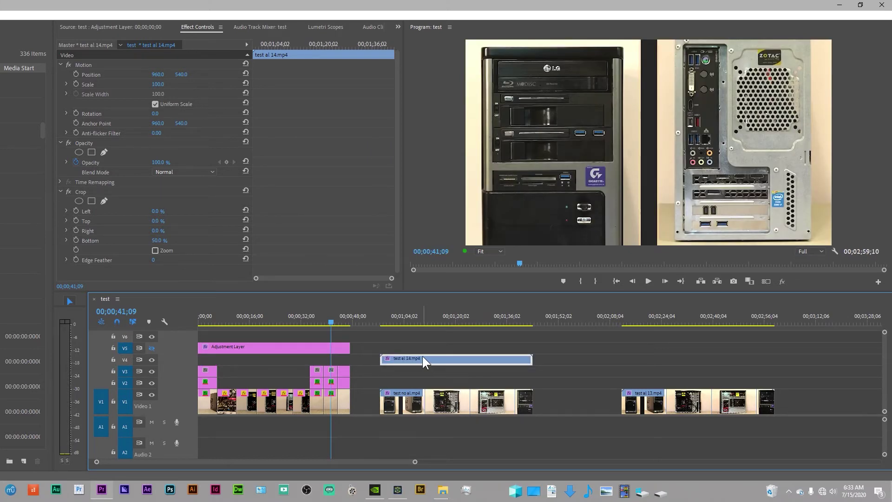
pyautogui.click(651, 395)
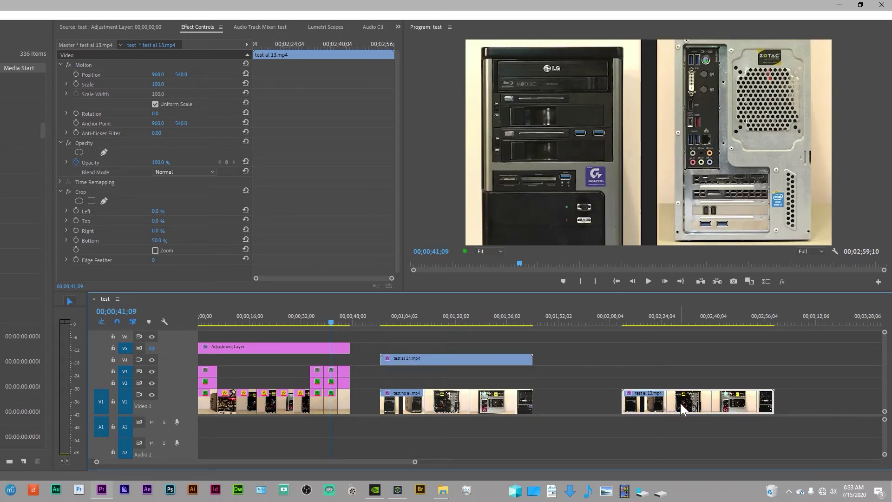
# - Lift test al 13.mp4 onto V2 near 1:52, and try test no al.mp4 on V4 before returning it to V1
pyautogui.moveTo(679, 401); pyautogui.dragTo(651, 387)
pyautogui.moveTo(472, 404); pyautogui.dragTo(291, 357)
pyautogui.moveTo(217, 317); pyautogui.dragTo(318, 330)
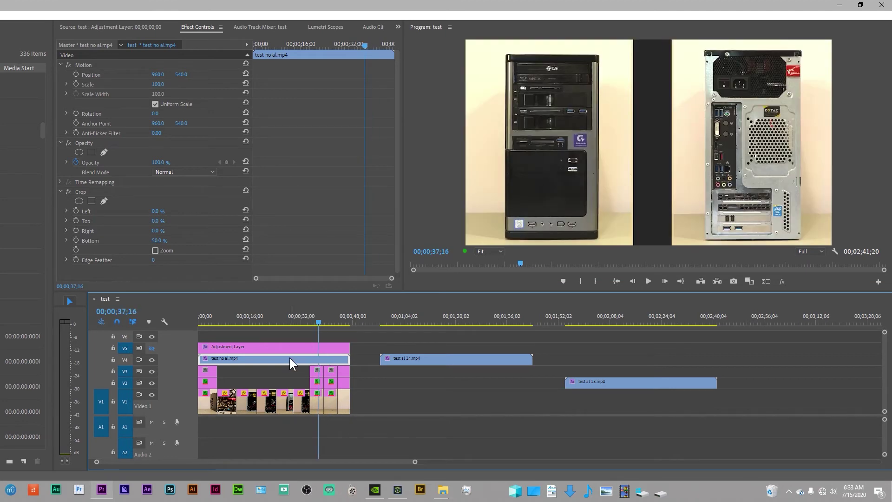
pyautogui.moveTo(289, 358); pyautogui.dragTo(471, 396)
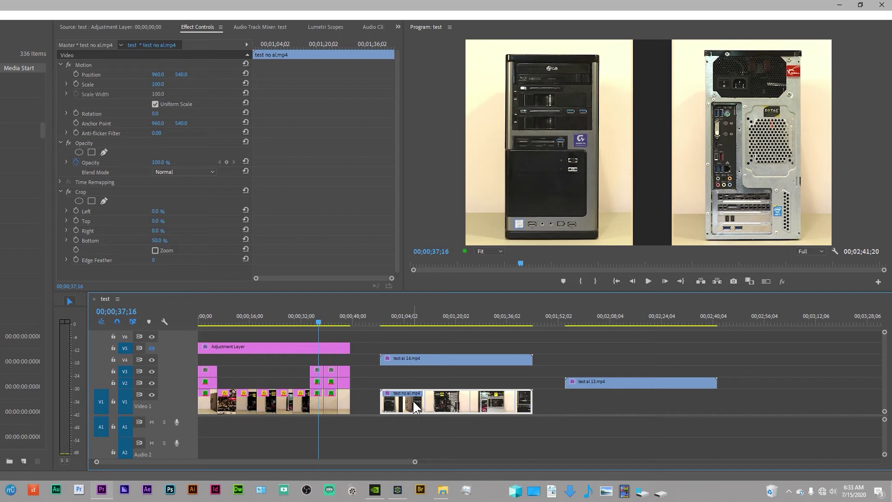
pyautogui.click(246, 344)
# - At 18 seconds, add ProcAmp to the adjustment layer after Gamma Correction
pyautogui.click(256, 318)
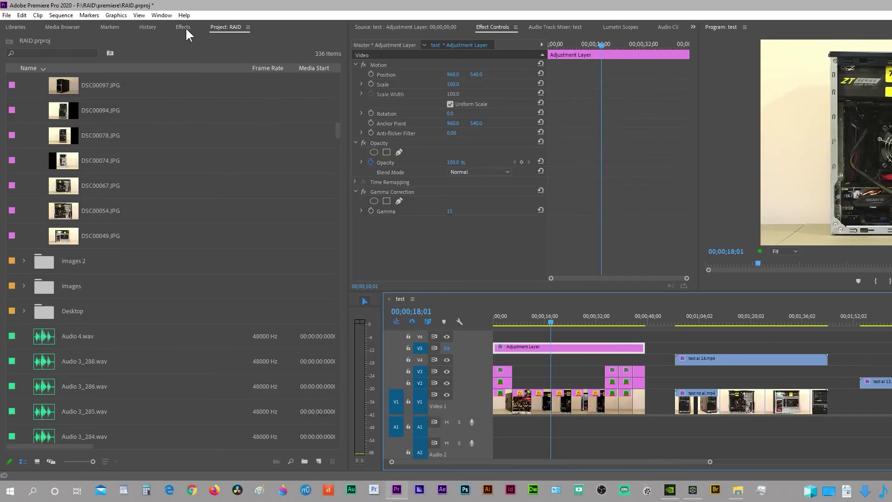
pyautogui.click(183, 28)
pyautogui.moveTo(27, 142); pyautogui.dragTo(448, 249)
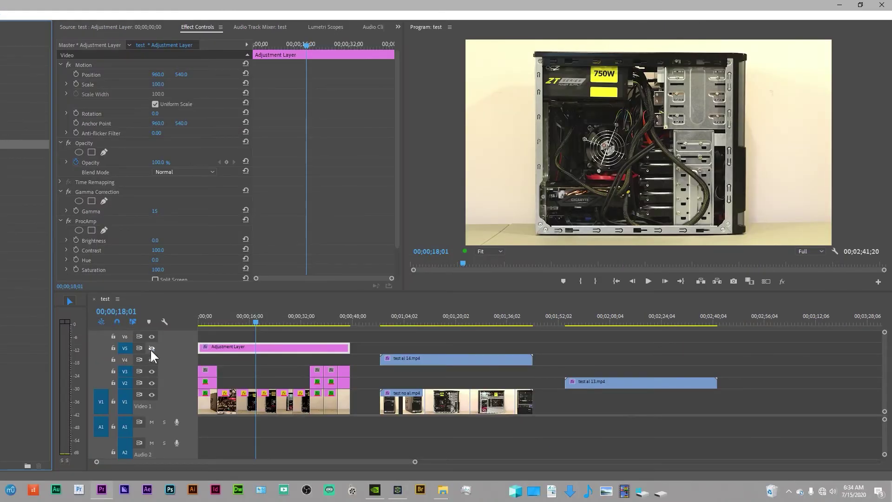
# - Set ProcAmp Brightness to 4.0 and Contrast to 106.0 on the adjustment layer
pyautogui.click(150, 348)
pyautogui.scroll(-2, 199, 241)
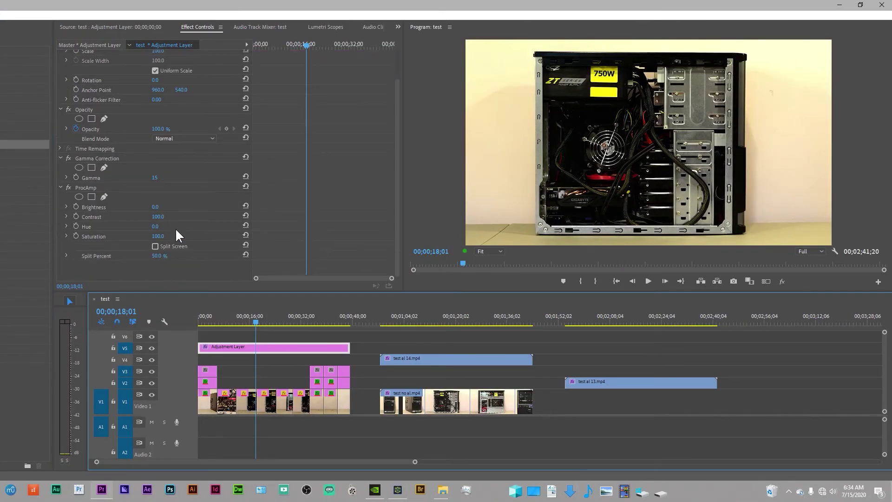
pyautogui.click(158, 217)
pyautogui.moveTo(155, 207); pyautogui.dragTo(195, 230)
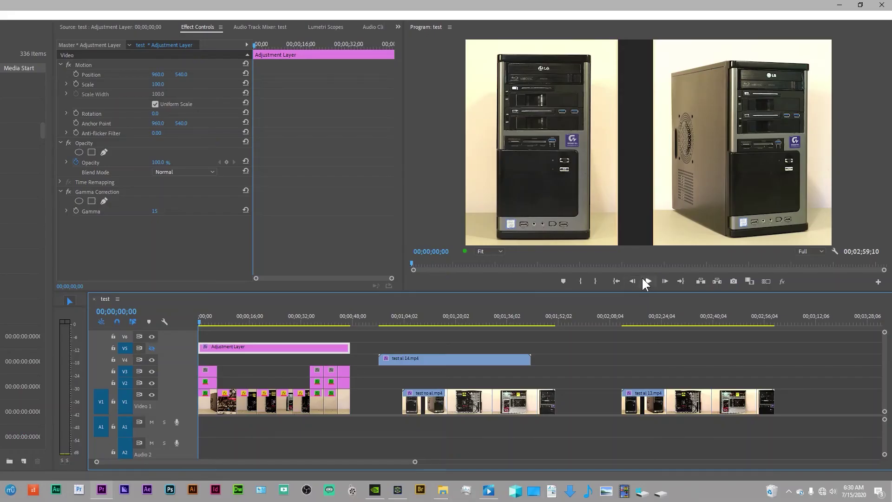
# - Play sequence 'test' from the start beside the exported test al 14 video in Movies & TV
pyautogui.click(648, 282)
pyautogui.click(489, 491)
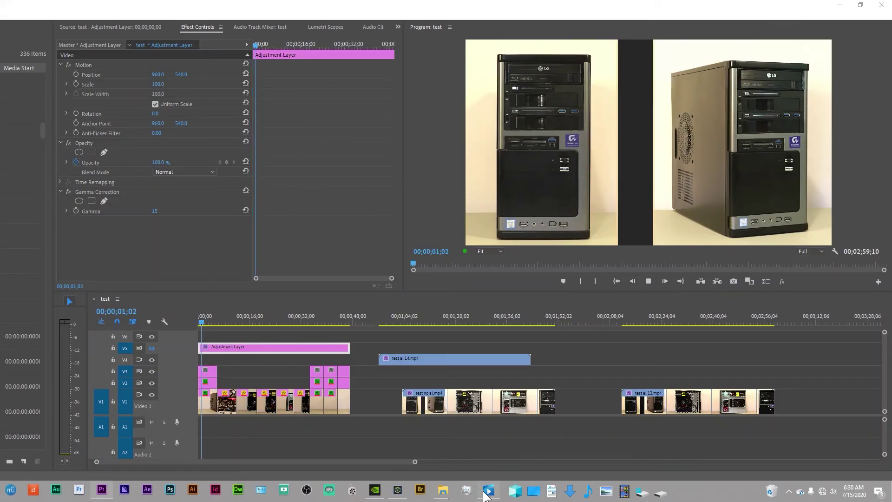
pyautogui.click(650, 448)
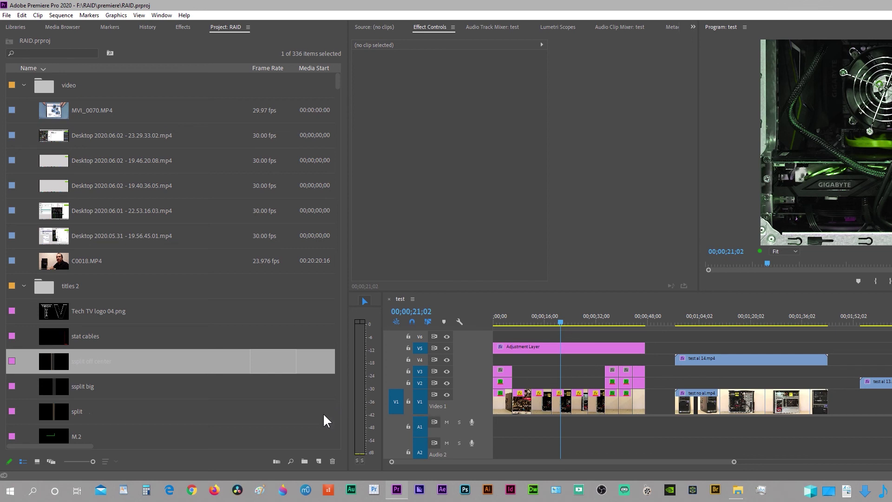
# - Create a 1920×1080 adjustment layer and lay it on V5 from about 02;08 to 02;56
pyautogui.click(319, 462)
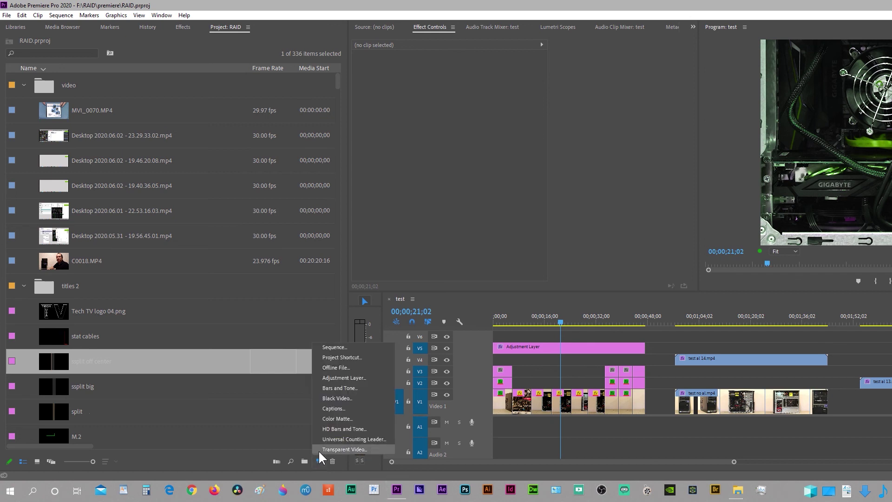
pyautogui.click(323, 377)
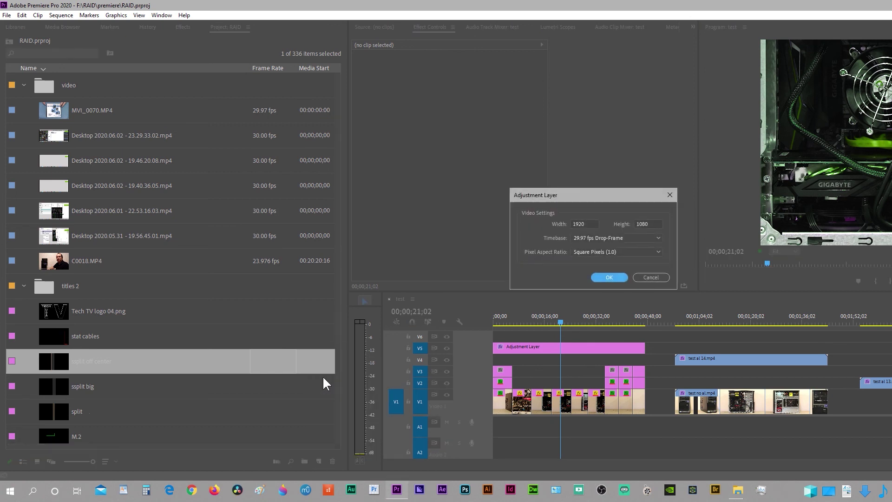
pyautogui.click(613, 276)
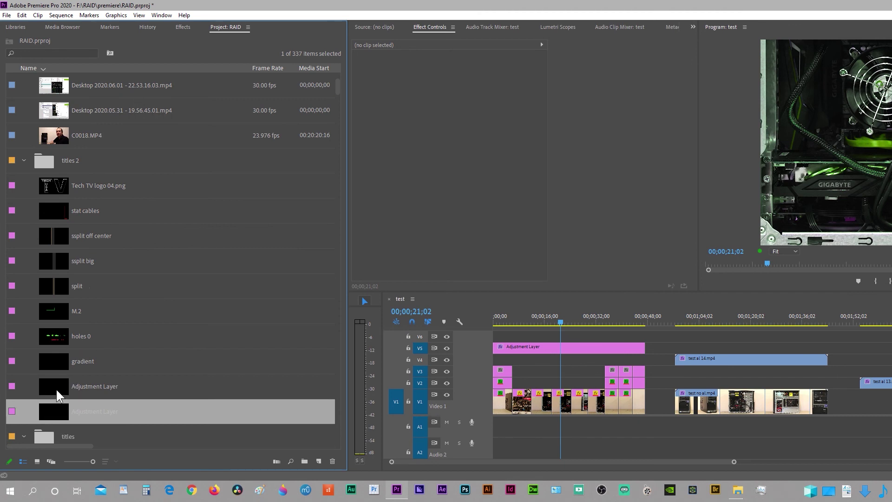
pyautogui.moveTo(58, 408); pyautogui.dragTo(891, 352)
pyautogui.moveTo(629, 347); pyautogui.dragTo(771, 346)
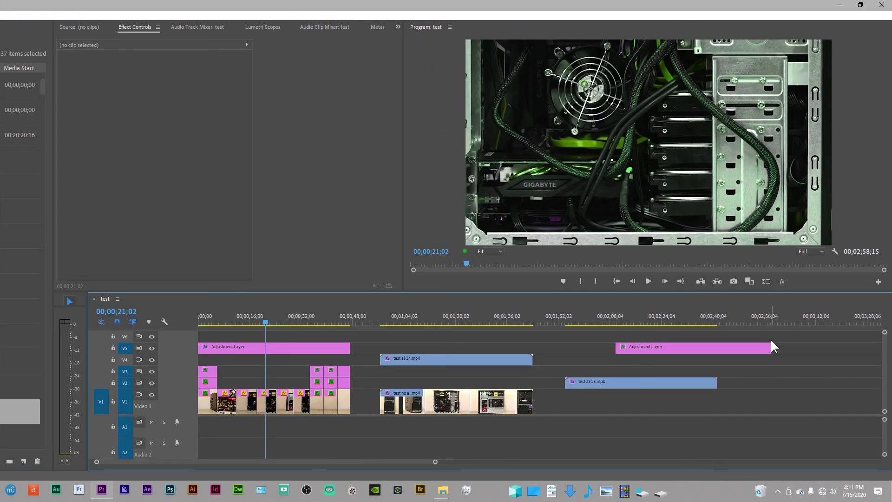